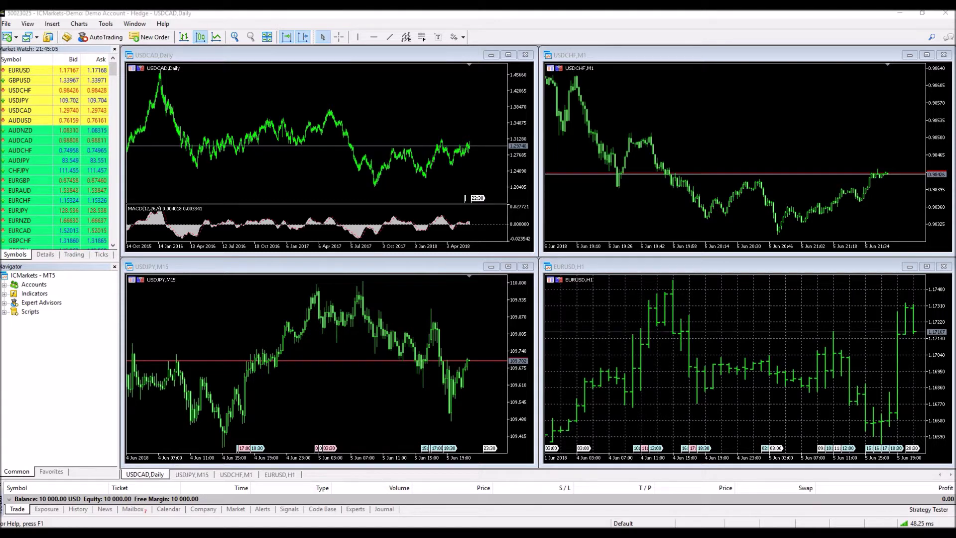
# - Insert an embedded chart object on the USDCAD daily chart and drag it upper-left
pyautogui.click(202, 103)
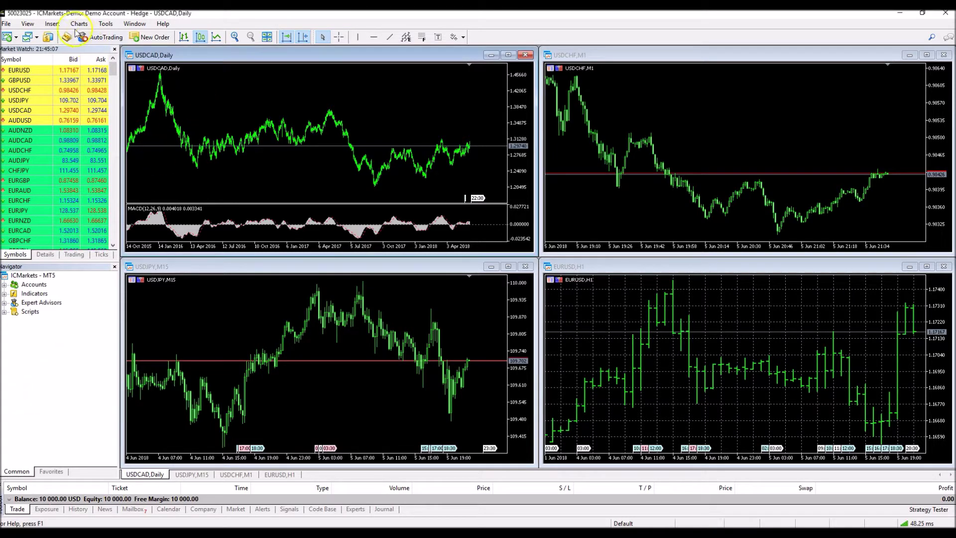
pyautogui.click(54, 23)
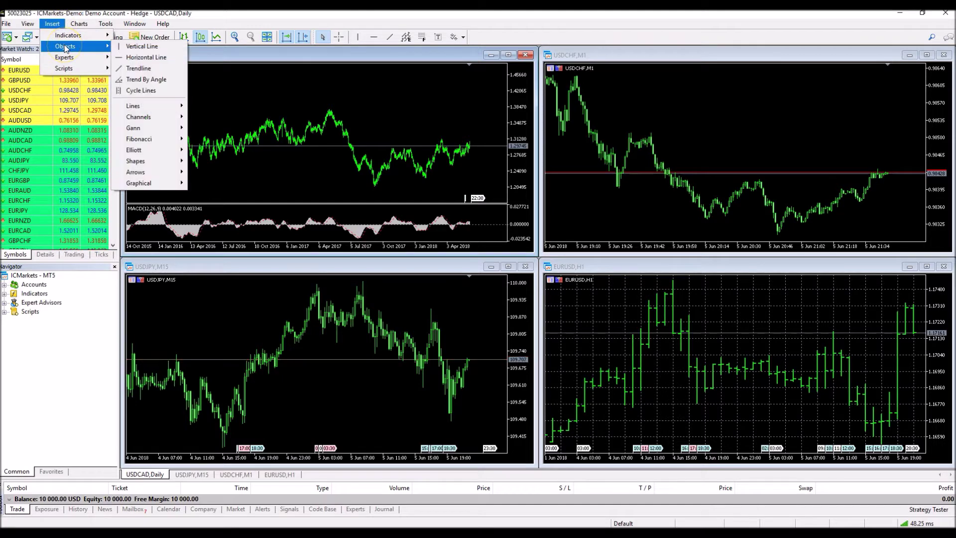
pyautogui.moveTo(65, 47)
pyautogui.moveTo(139, 182)
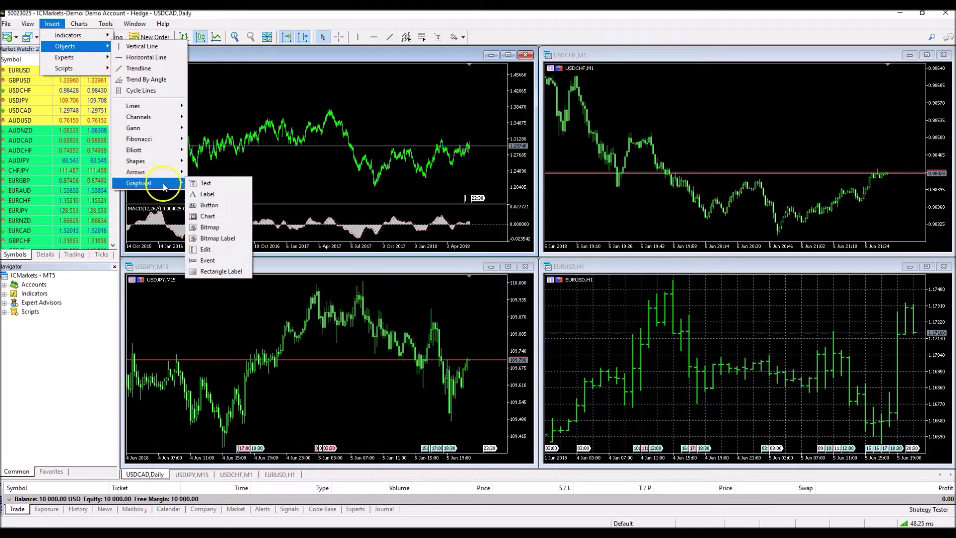
pyautogui.click(213, 216)
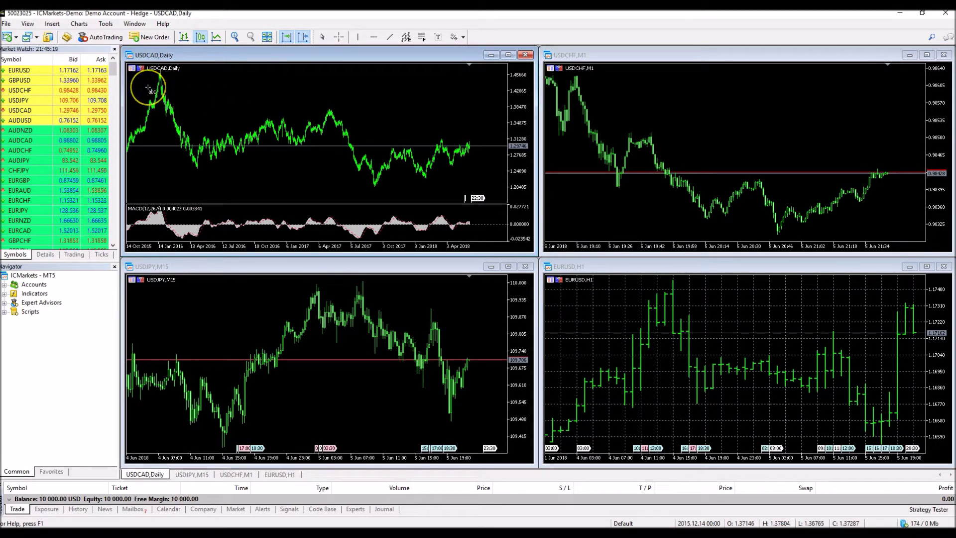
pyautogui.click(142, 85)
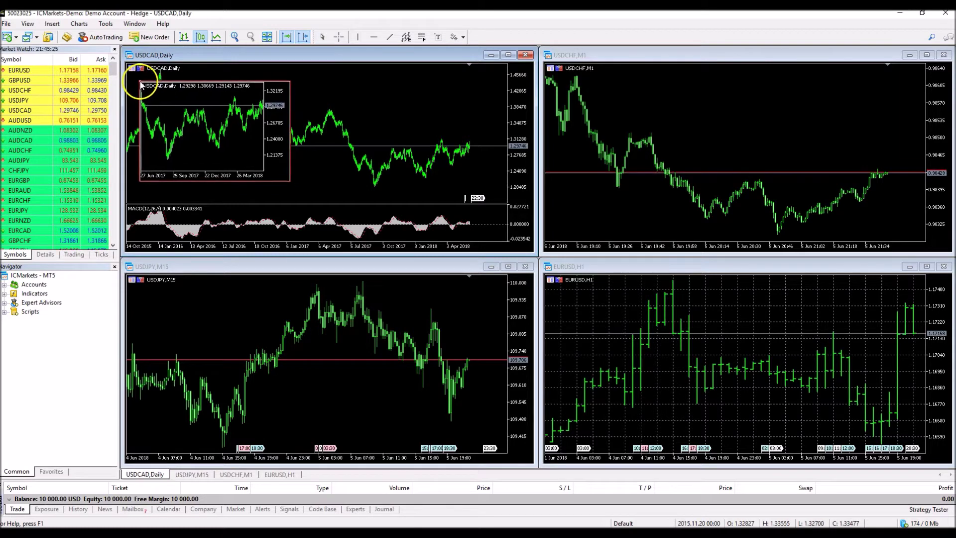
pyautogui.moveTo(145, 88)
pyautogui.mouseDown()
pyautogui.moveTo(188, 108)
pyautogui.moveTo(199, 91)
pyautogui.moveTo(136, 81)
pyautogui.mouseUp()
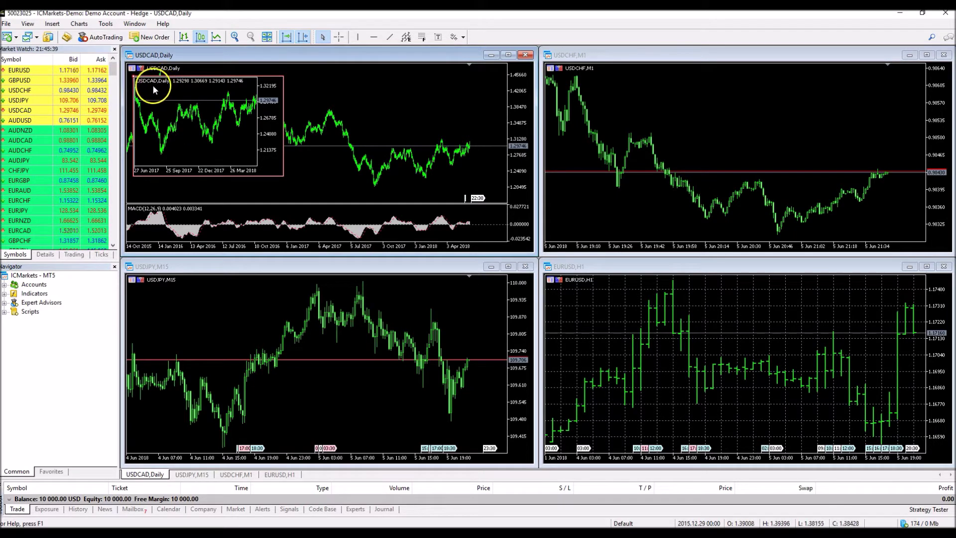
pyautogui.rightClick(177, 92)
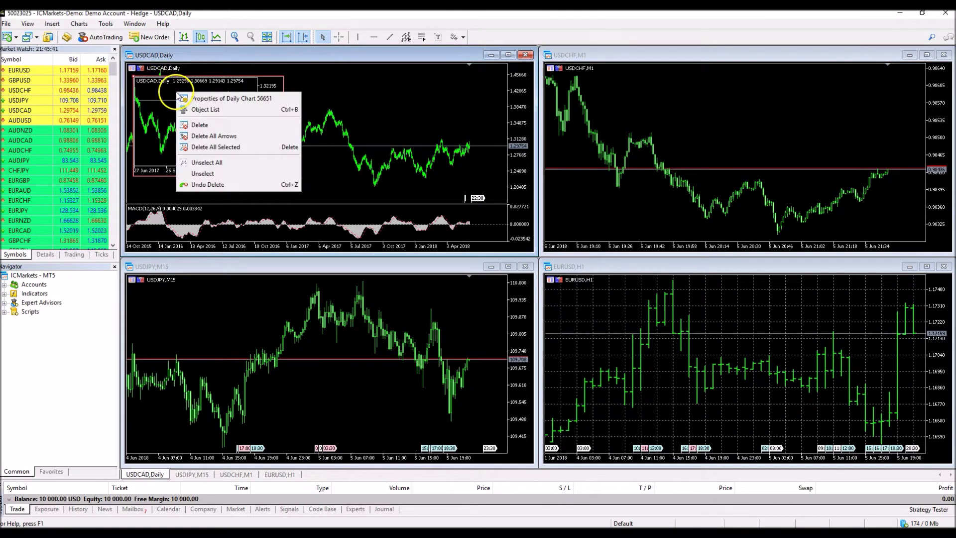
# - Set the embedded chart to USDCAD on M5, then drag it larger
pyautogui.click(237, 98)
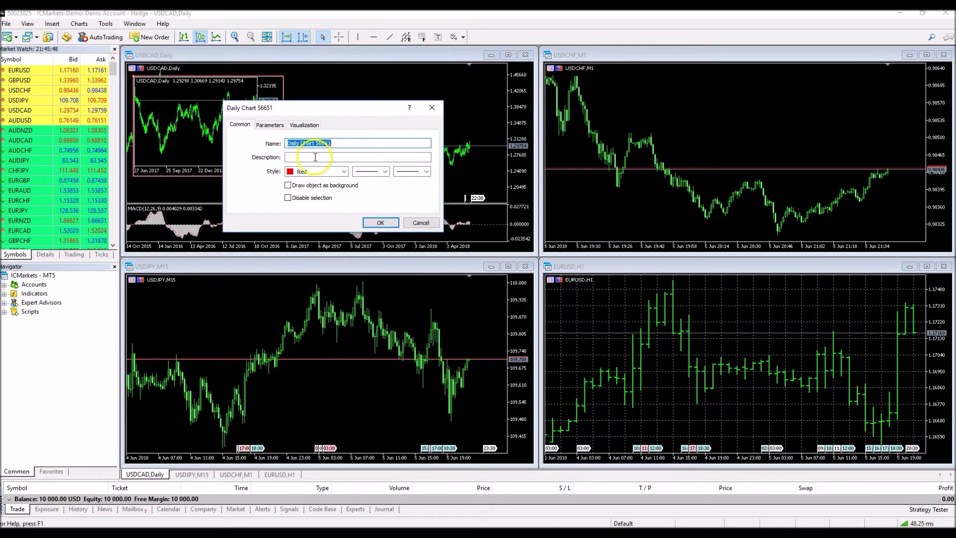
pyautogui.click(270, 125)
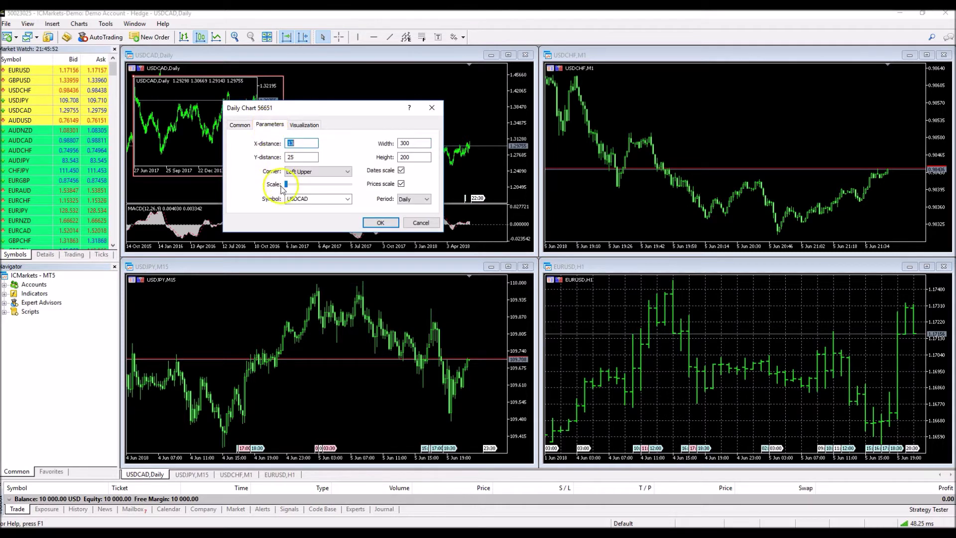
pyautogui.click(346, 199)
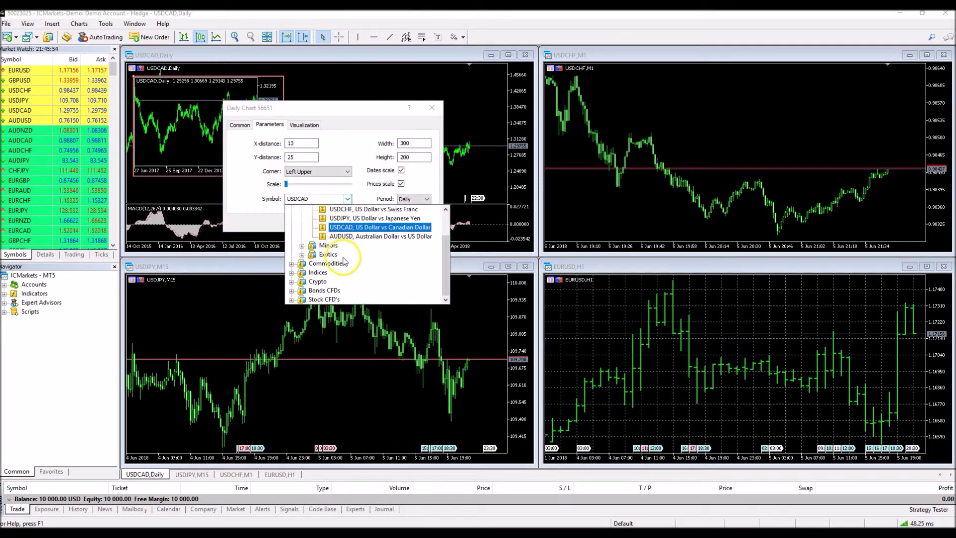
pyautogui.scroll(2, 343, 225)
pyautogui.scroll(-2, 343, 225)
pyautogui.scroll(2, 344, 224)
pyautogui.click(345, 127)
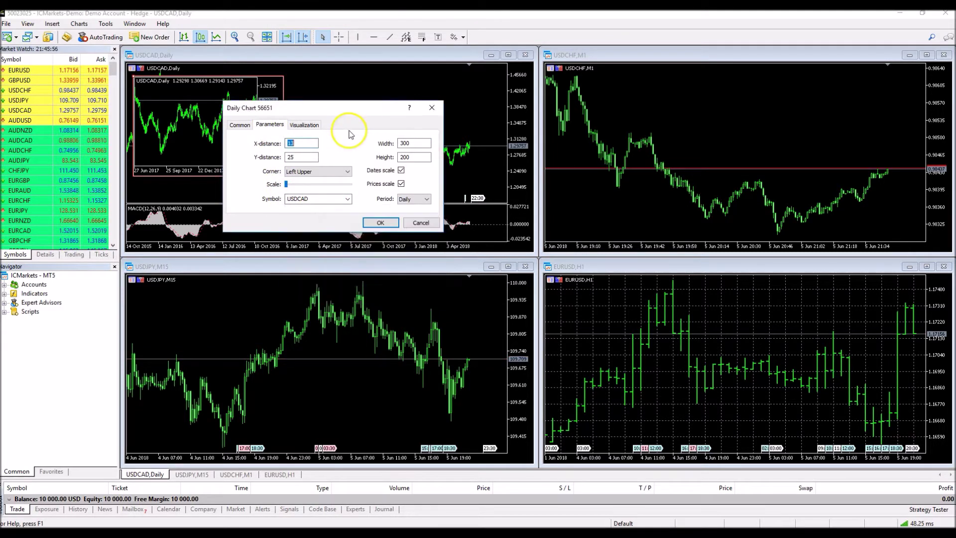
pyautogui.click(426, 199)
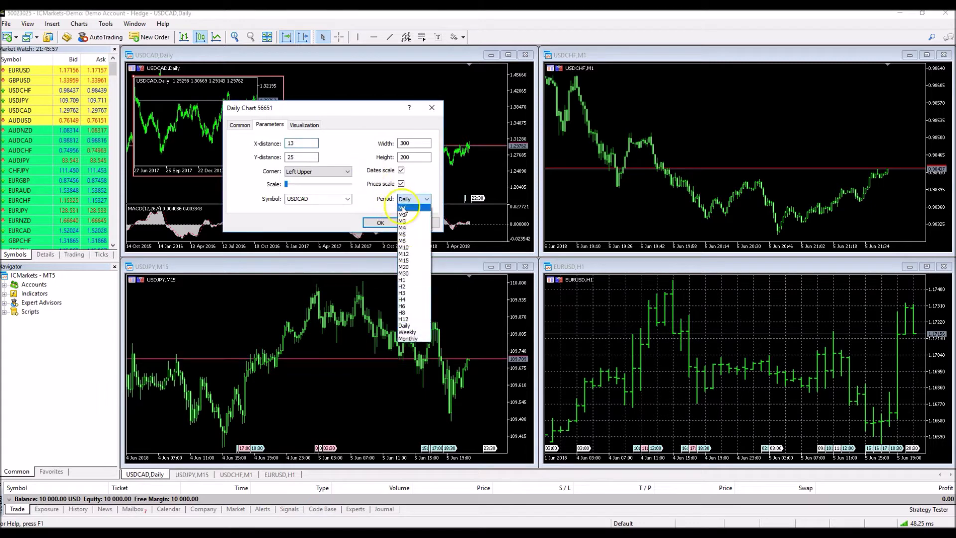
pyautogui.click(411, 234)
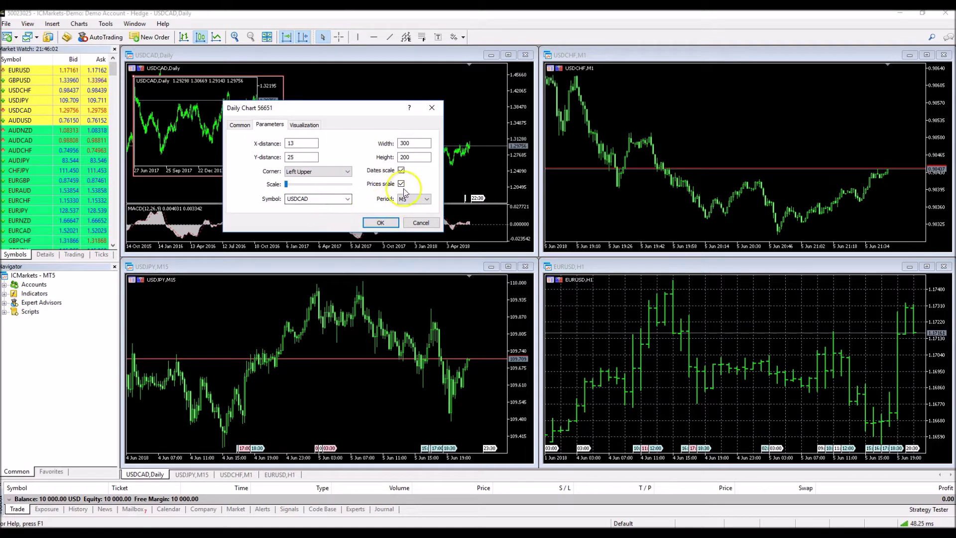
pyautogui.click(379, 222)
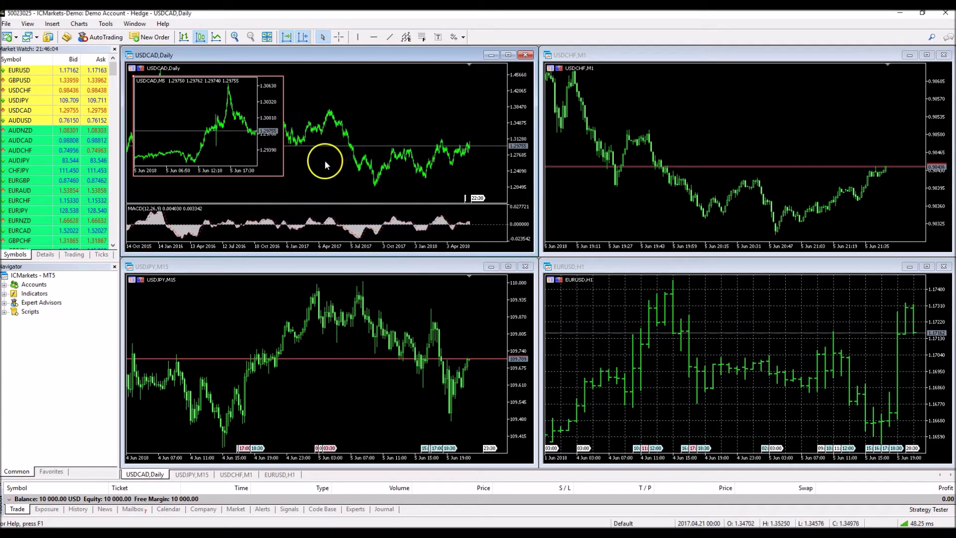
pyautogui.moveTo(282, 174); pyautogui.dragTo(418, 200)
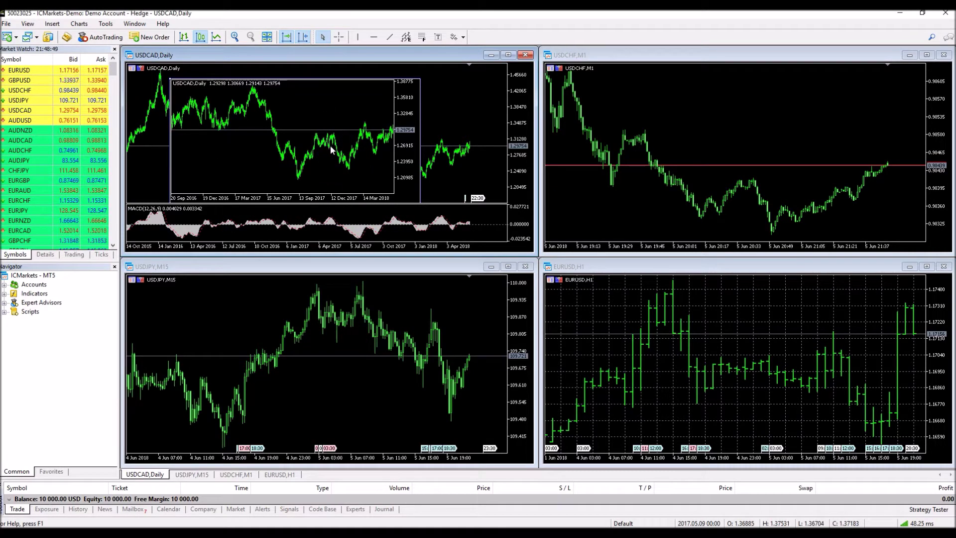
# - Increase the embedded M5 chart's scale in its properties and apply it
pyautogui.click(326, 137)
pyautogui.rightClick(295, 100)
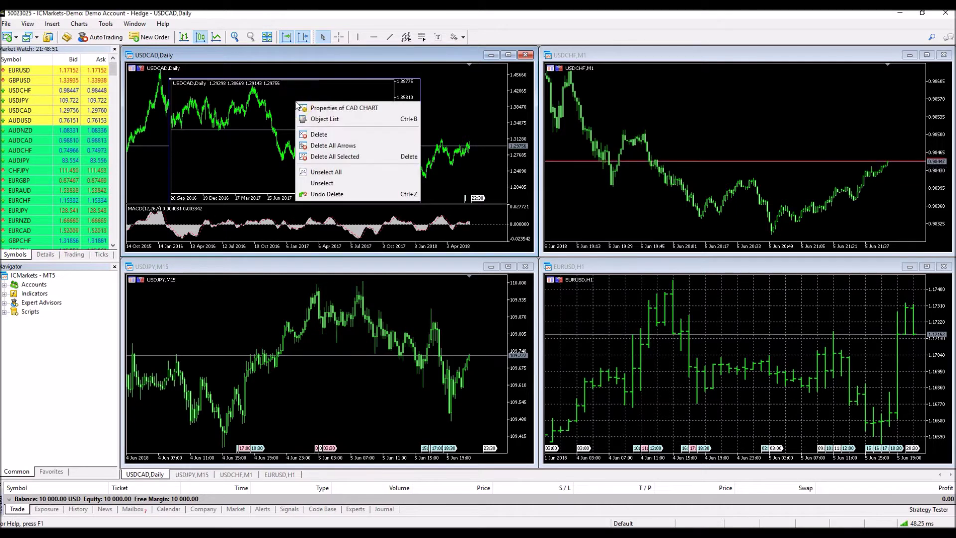
pyautogui.click(318, 109)
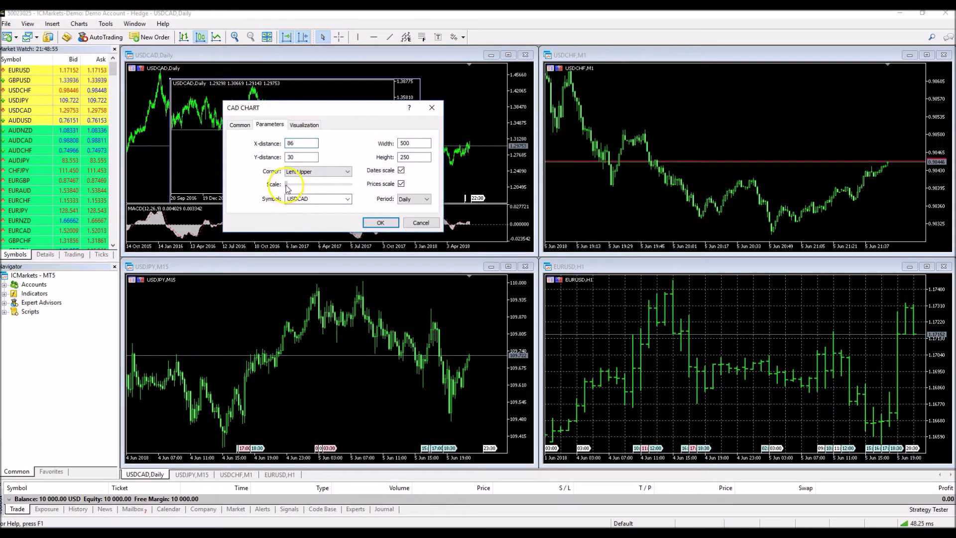
pyautogui.moveTo(300, 185); pyautogui.dragTo(324, 187)
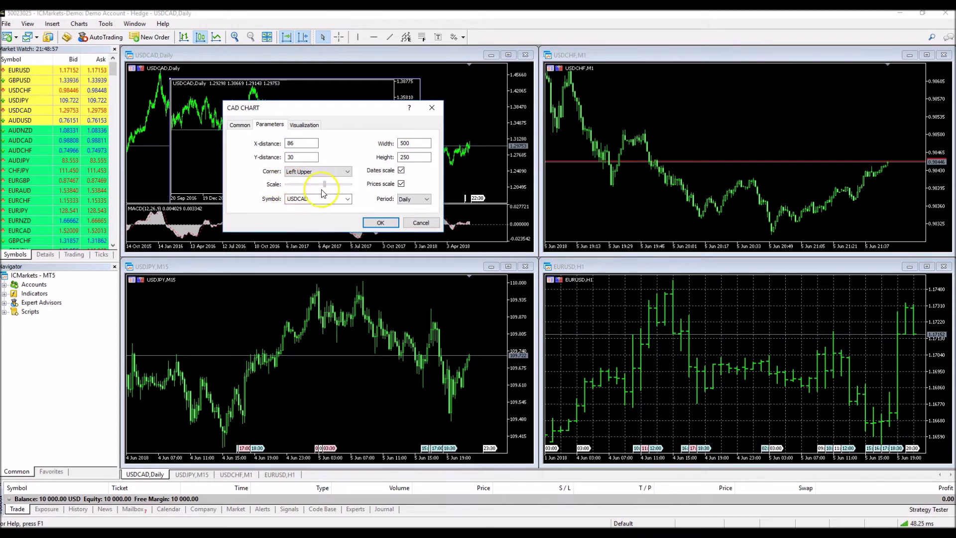
pyautogui.click(380, 222)
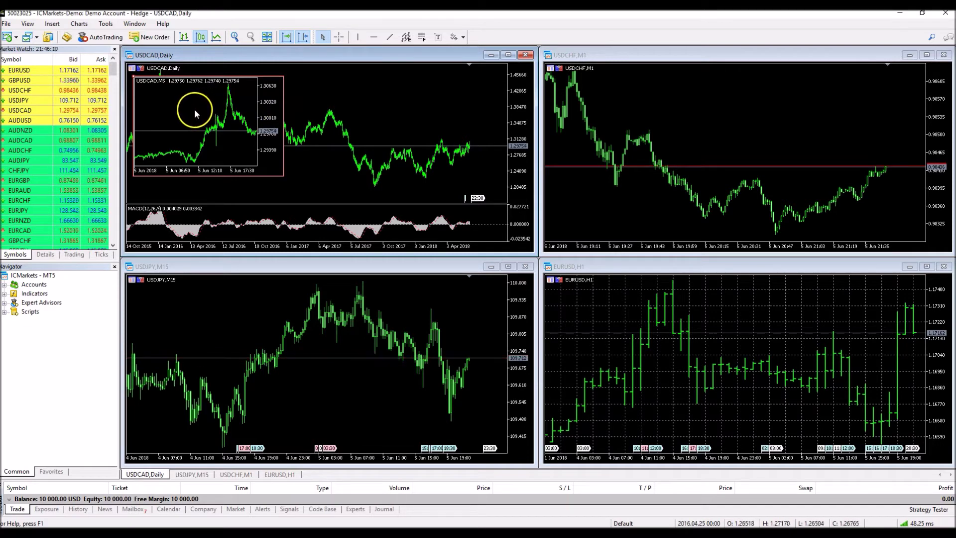
pyautogui.rightClick(175, 101)
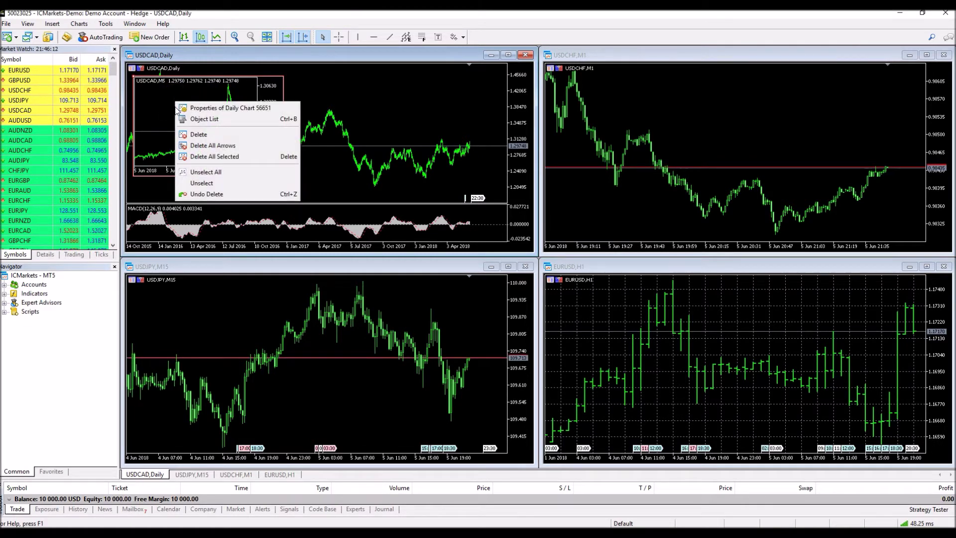
# - Resize the embedded mini-chart to 500 pixels wide with an adjusted height
pyautogui.click(198, 108)
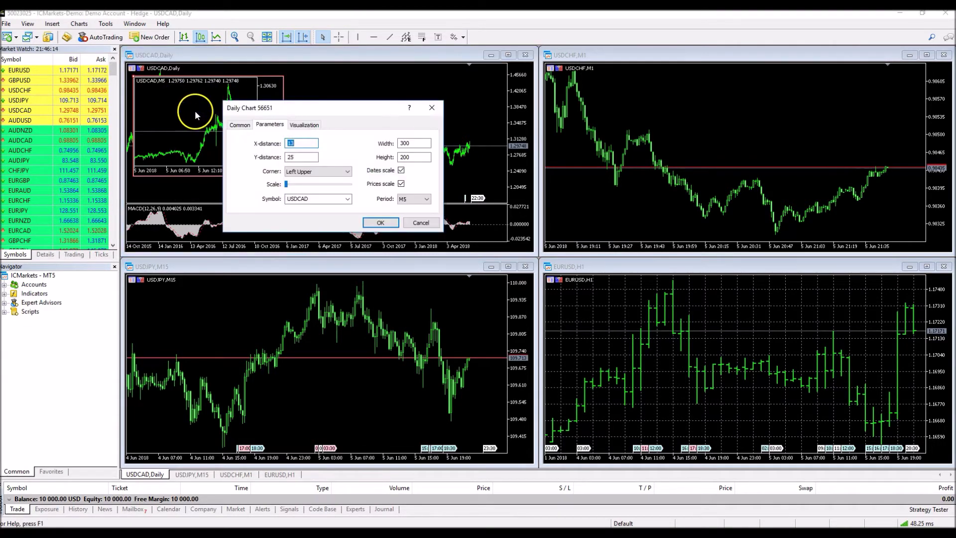
pyautogui.doubleClick(411, 144)
pyautogui.write('500')
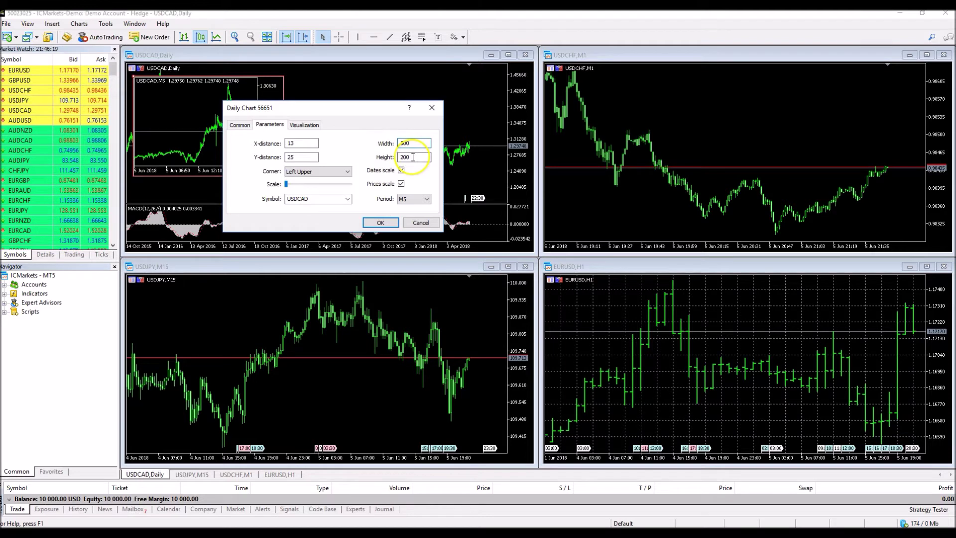
pyautogui.doubleClick(410, 157)
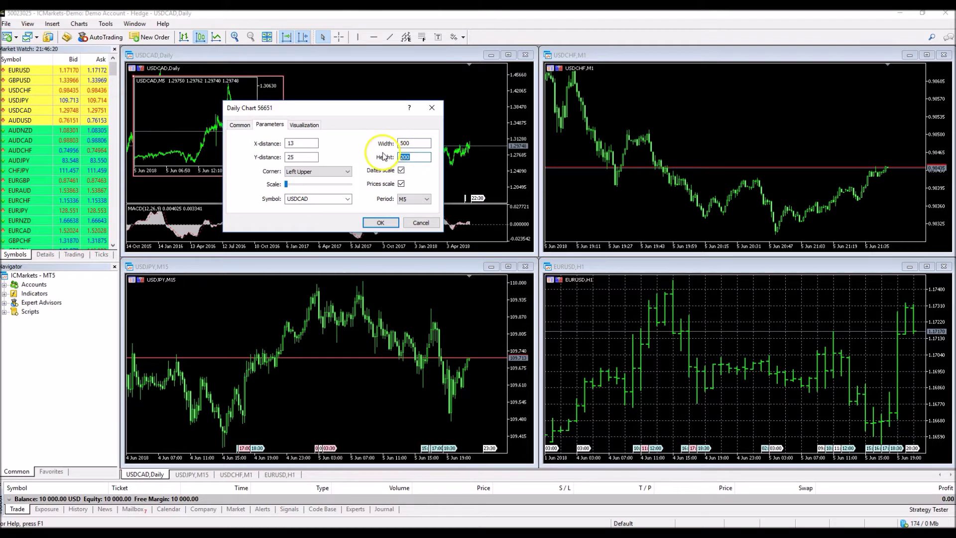
pyautogui.write('250')
pyautogui.click(380, 222)
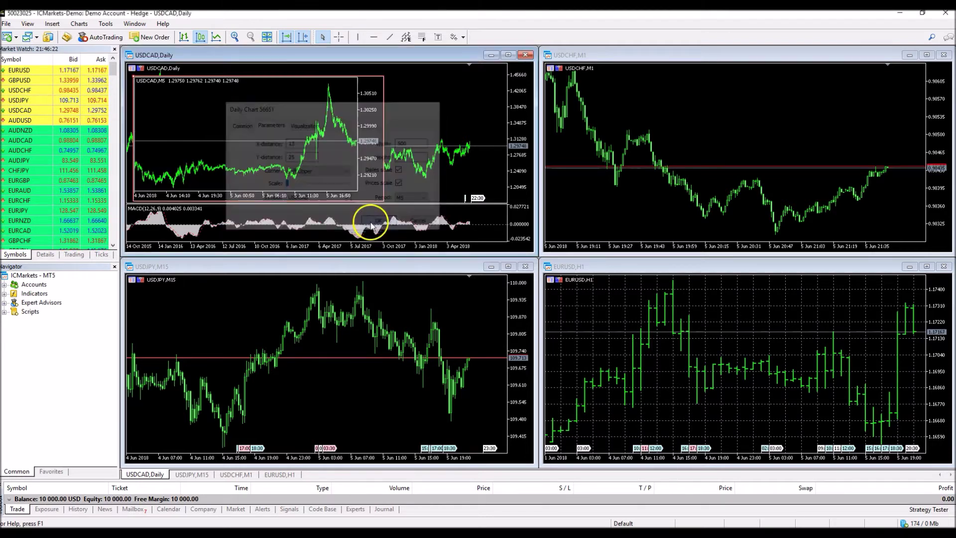
# - Maximize the USDCAD daily window and place a daily mini-chart below the M5 one
pyautogui.click(508, 56)
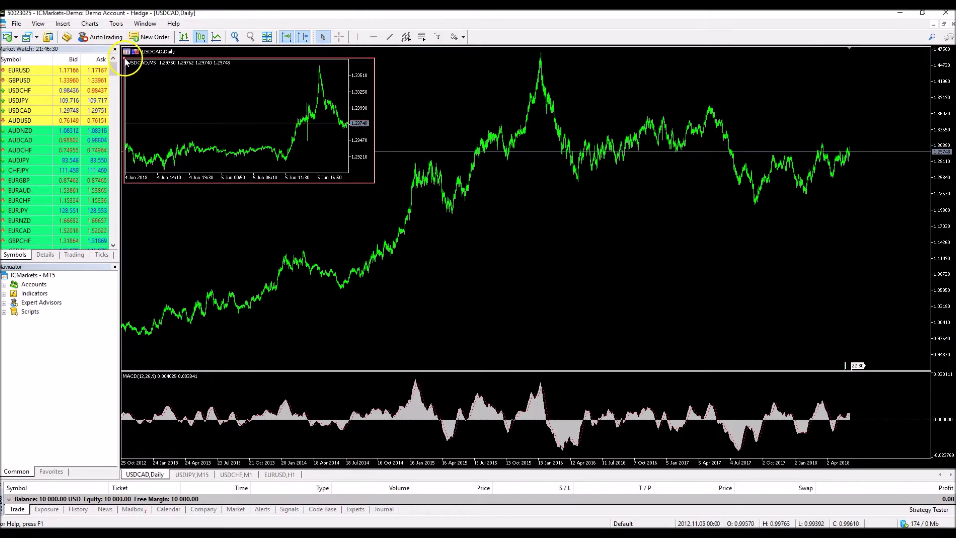
pyautogui.moveTo(128, 68); pyautogui.dragTo(126, 63)
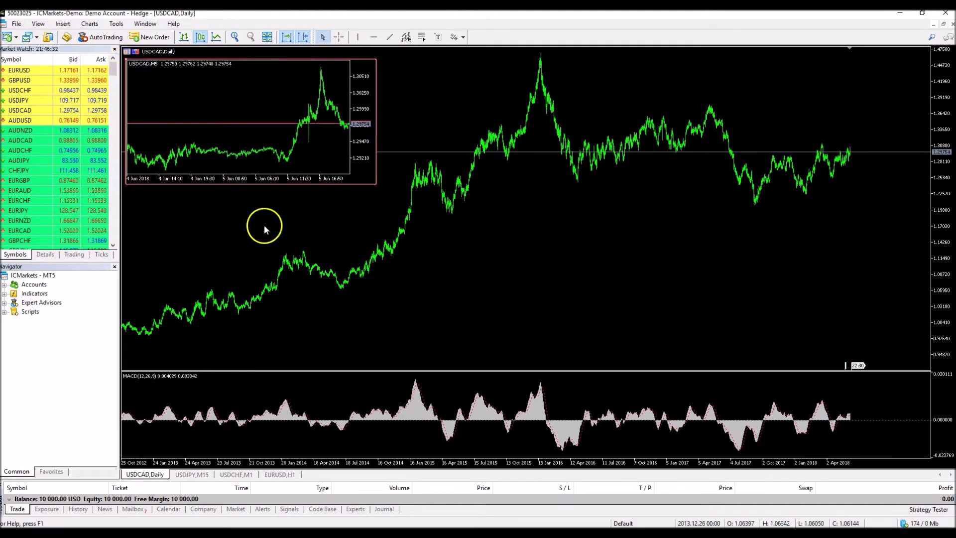
pyautogui.click(62, 23)
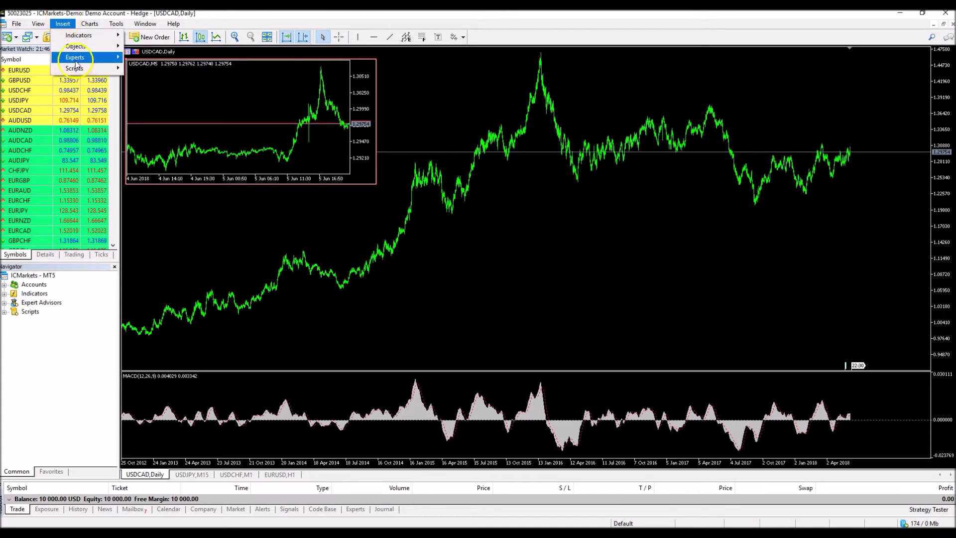
pyautogui.moveTo(75, 46)
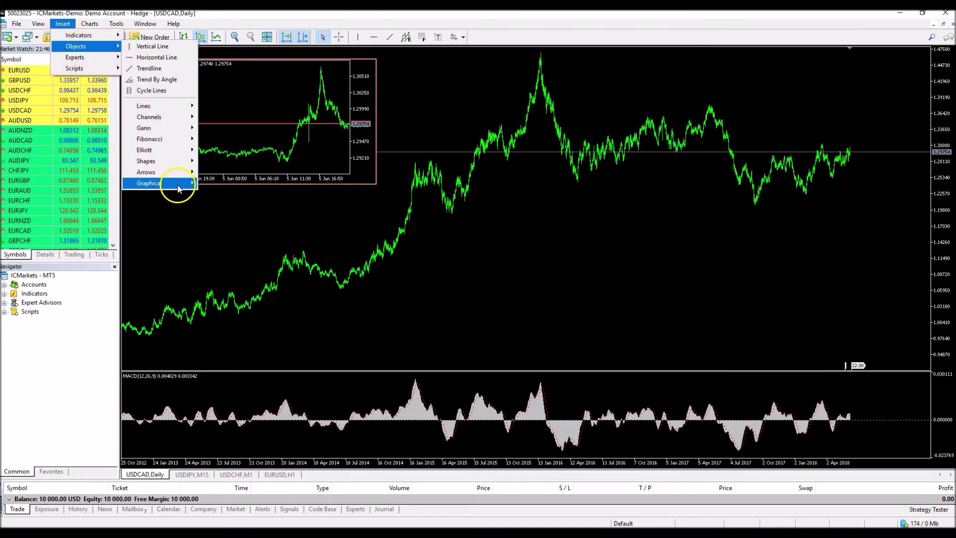
pyautogui.moveTo(157, 183)
pyautogui.click(233, 217)
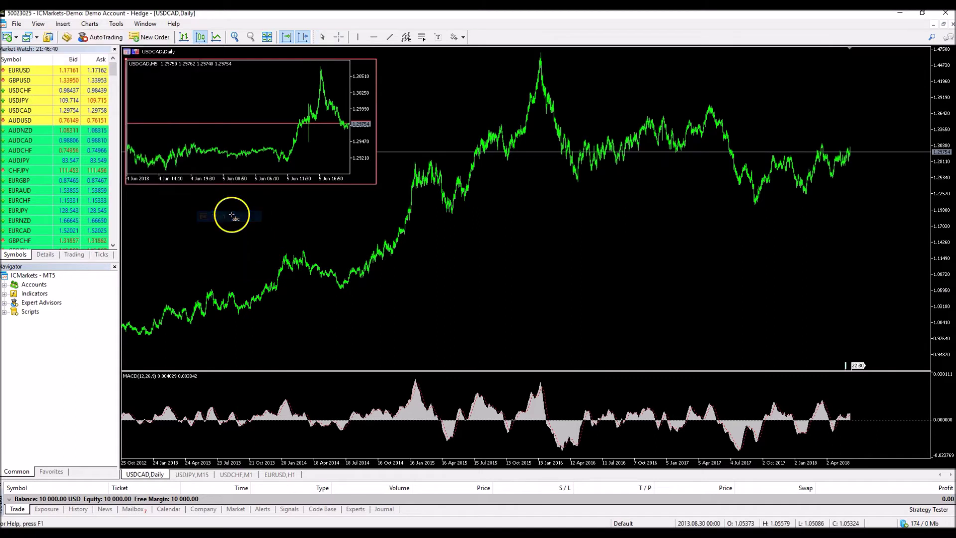
pyautogui.click(136, 203)
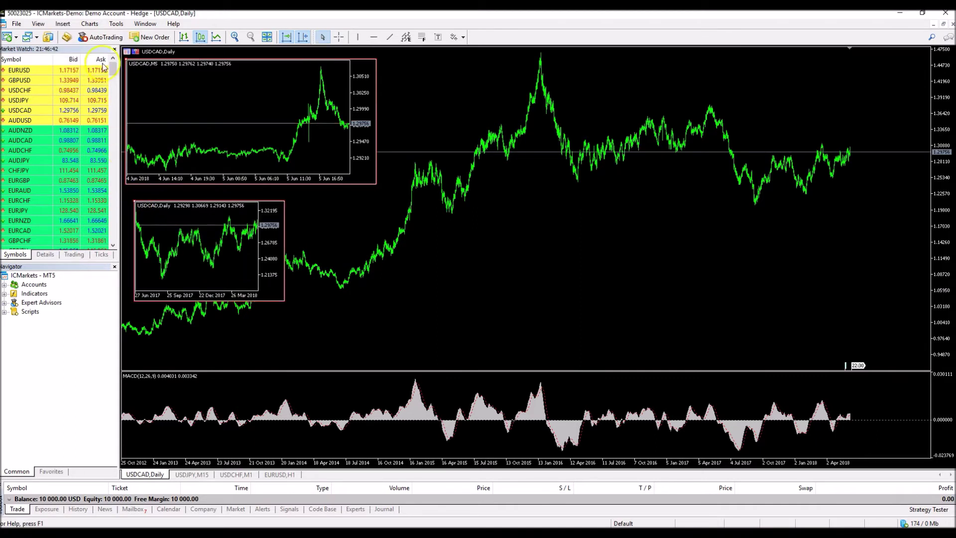
# - Insert a second embedded daily mini-chart to the right of the first
pyautogui.click(63, 22)
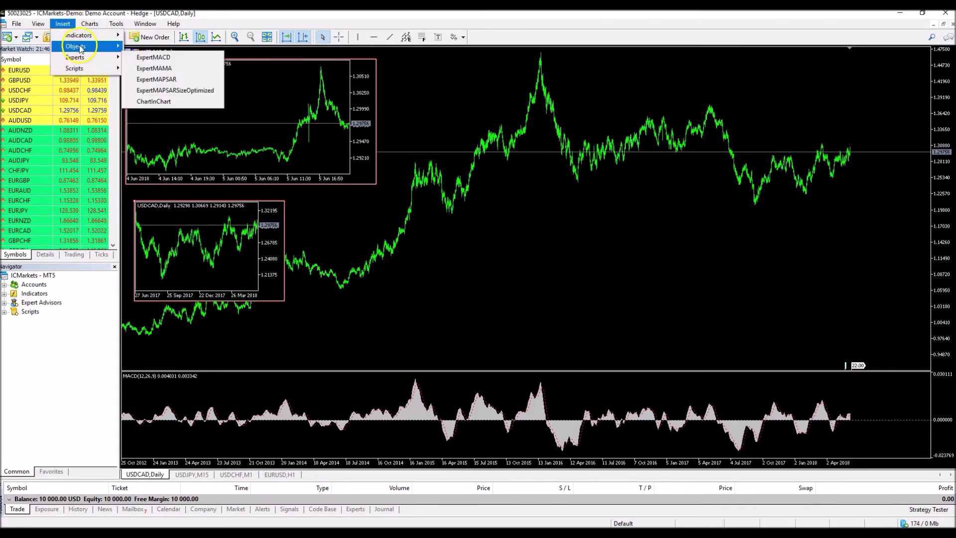
pyautogui.moveTo(75, 47)
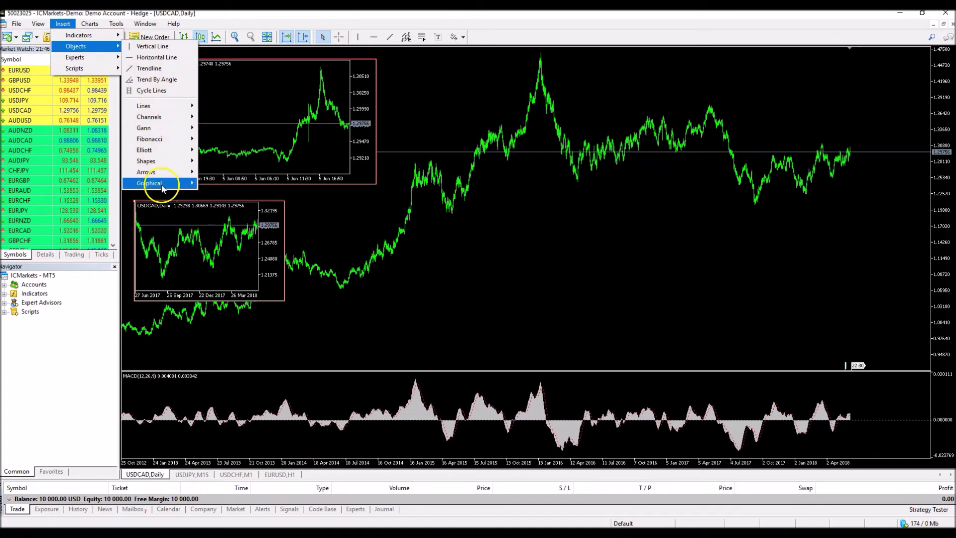
pyautogui.moveTo(153, 184)
pyautogui.click(224, 216)
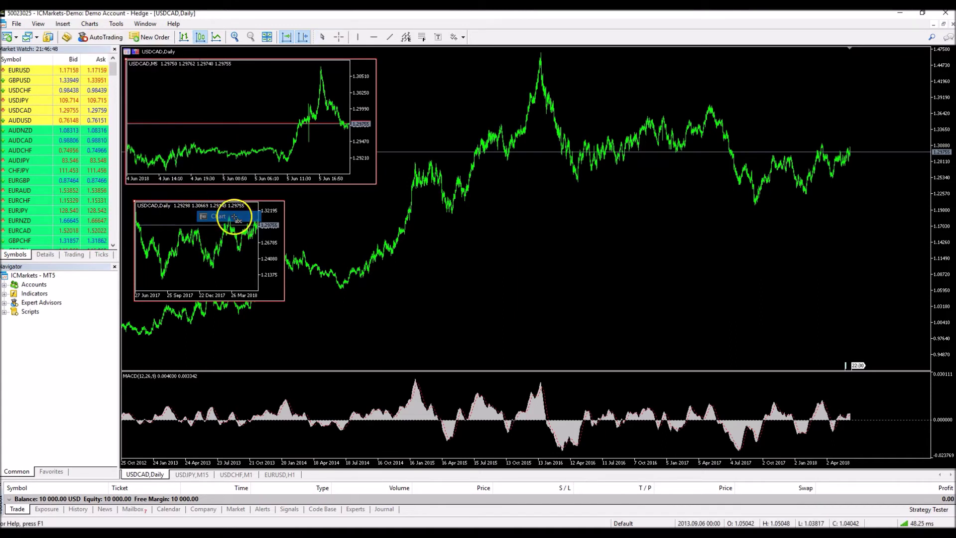
pyautogui.click(325, 206)
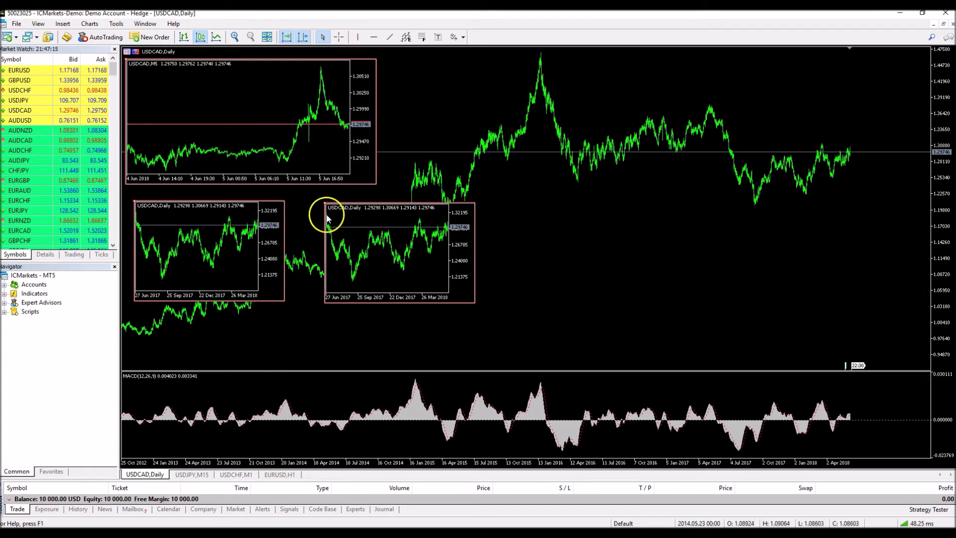
# - Delete the right-hand daily mini-chart and then the remaining embedded mini-charts
pyautogui.rightClick(349, 218)
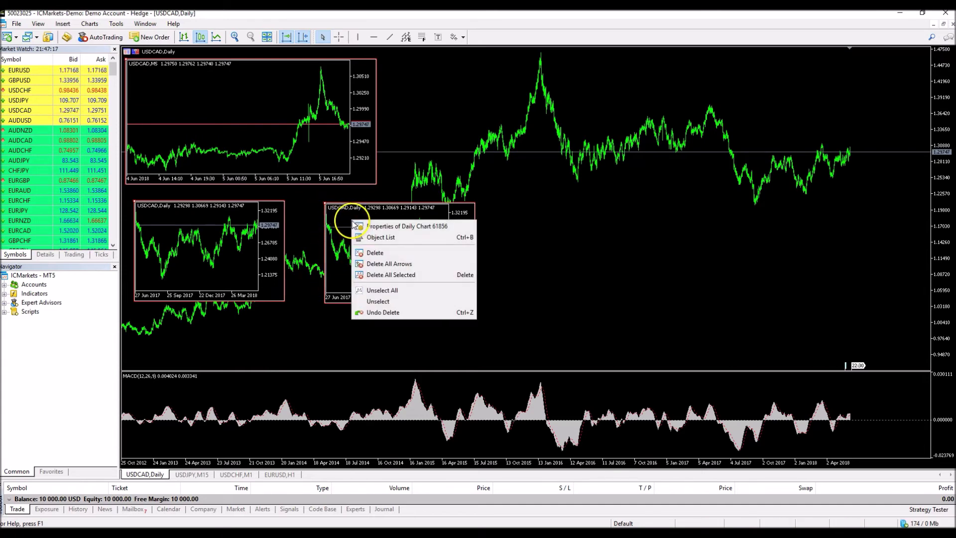
pyautogui.click(377, 253)
pyautogui.rightClick(194, 213)
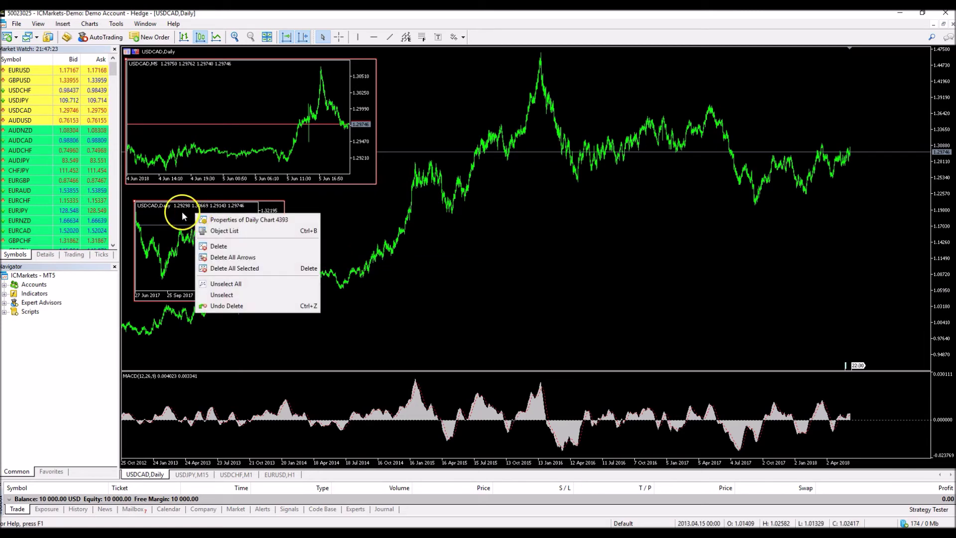
pyautogui.click(234, 268)
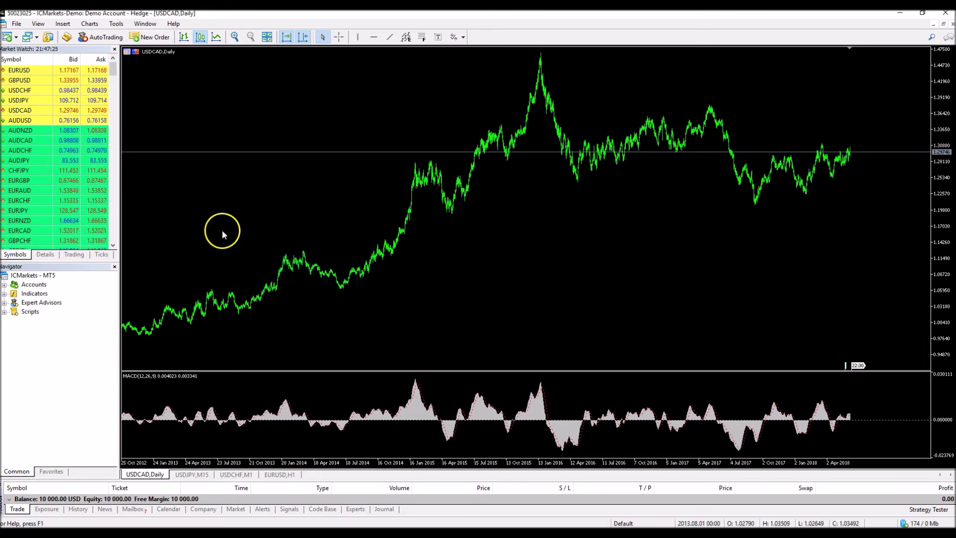